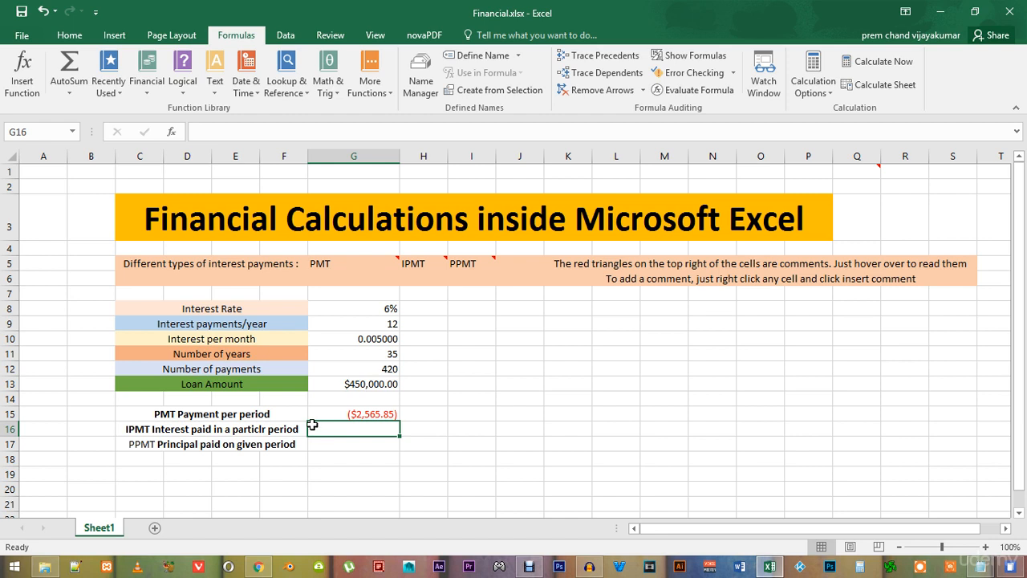
Examine the IPMT and PPMT labels in rows 16 and 17 and the empty result cells beside them
click(241, 446)
click(206, 428)
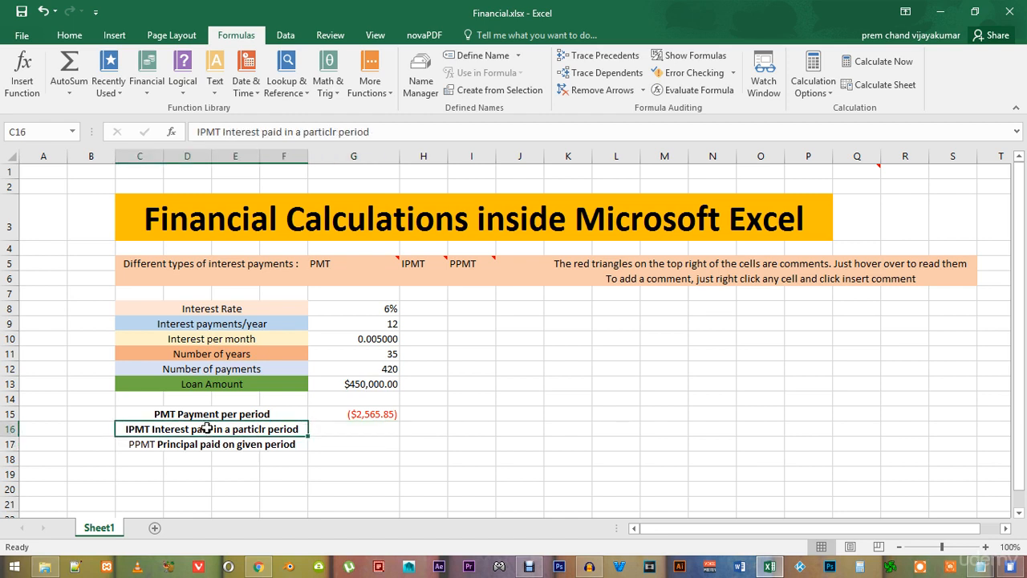
click(350, 431)
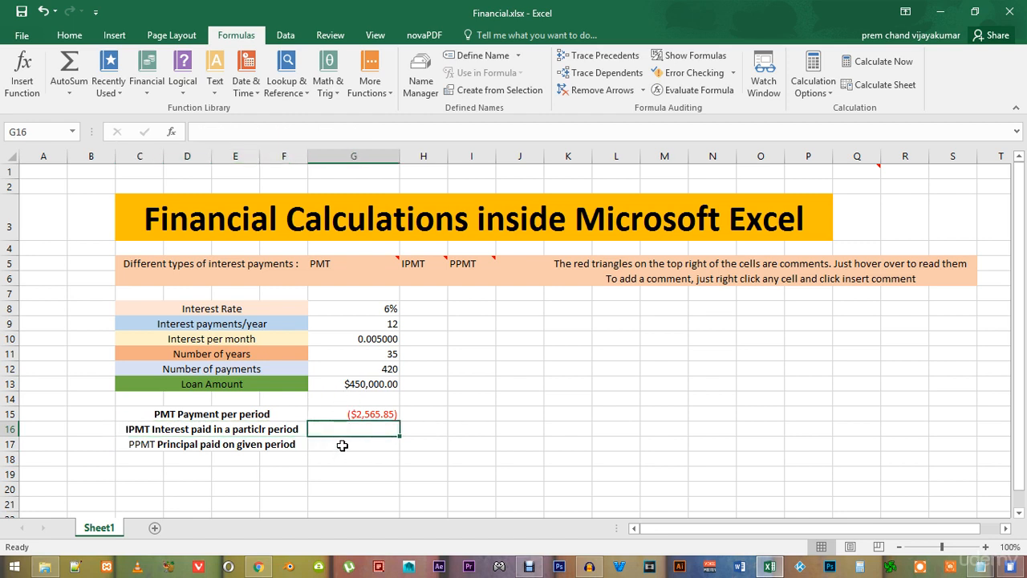
click(341, 446)
click(351, 428)
click(271, 447)
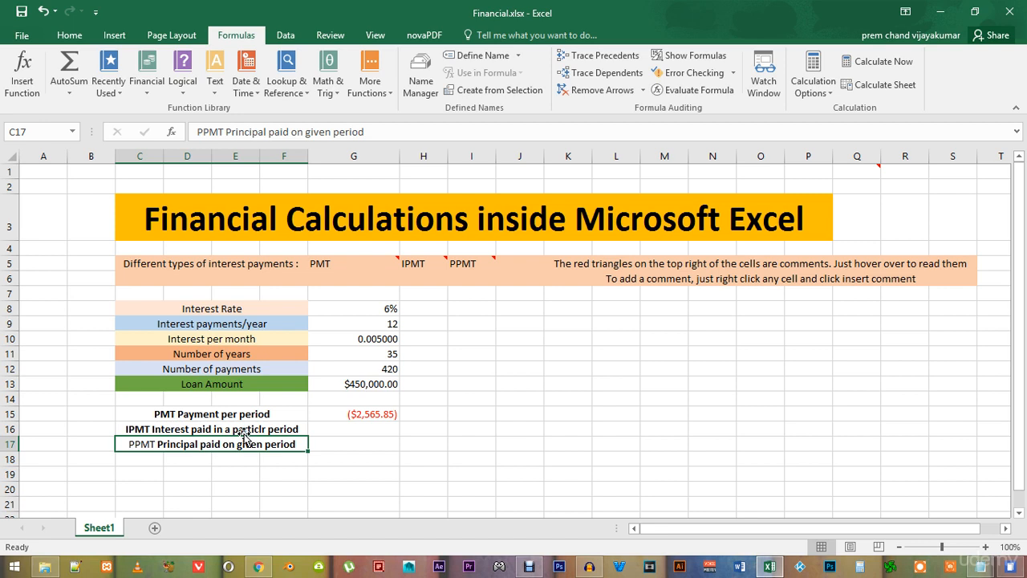
click(304, 429)
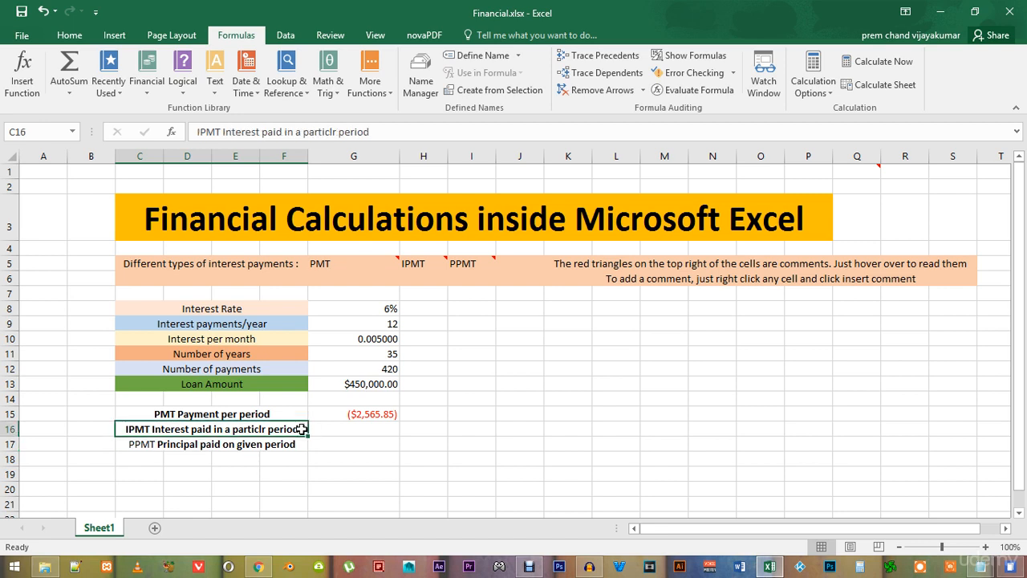
click(349, 434)
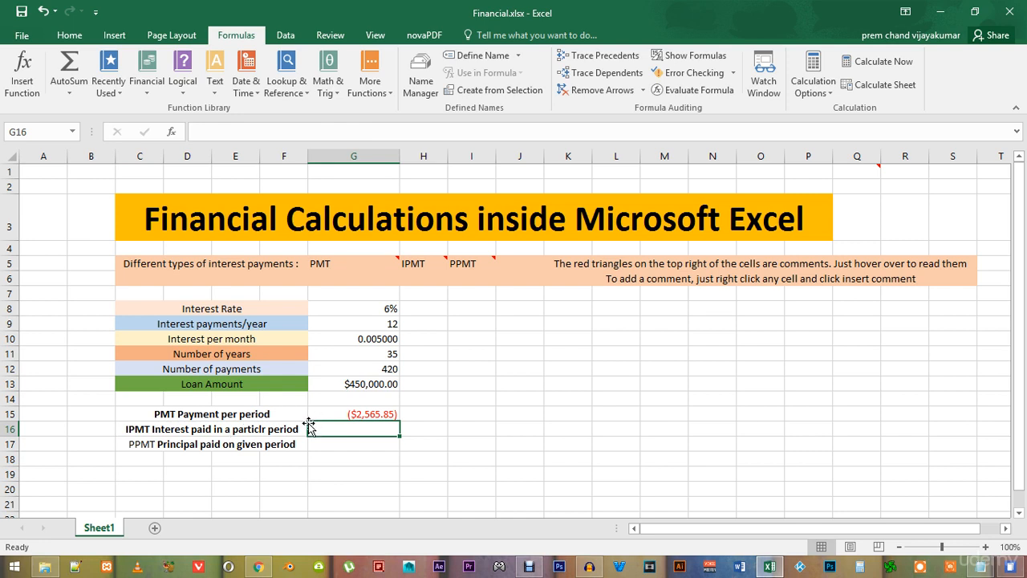
click(214, 447)
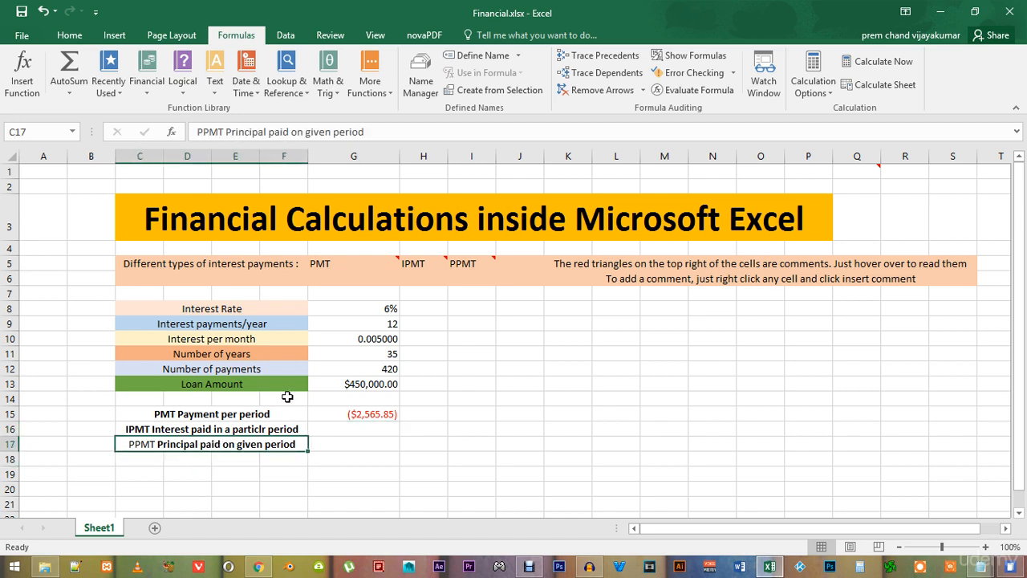
click(188, 429)
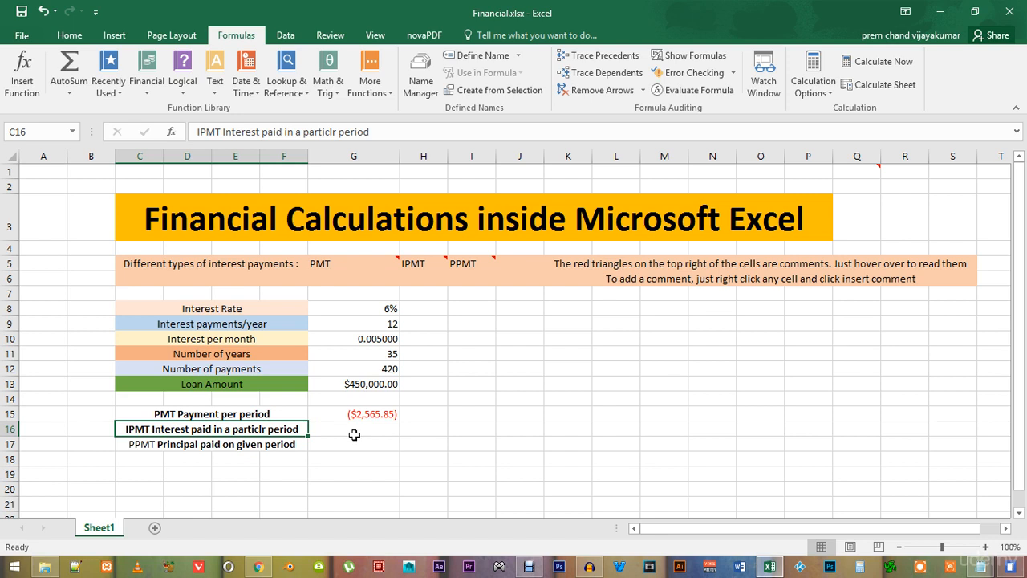
click(253, 445)
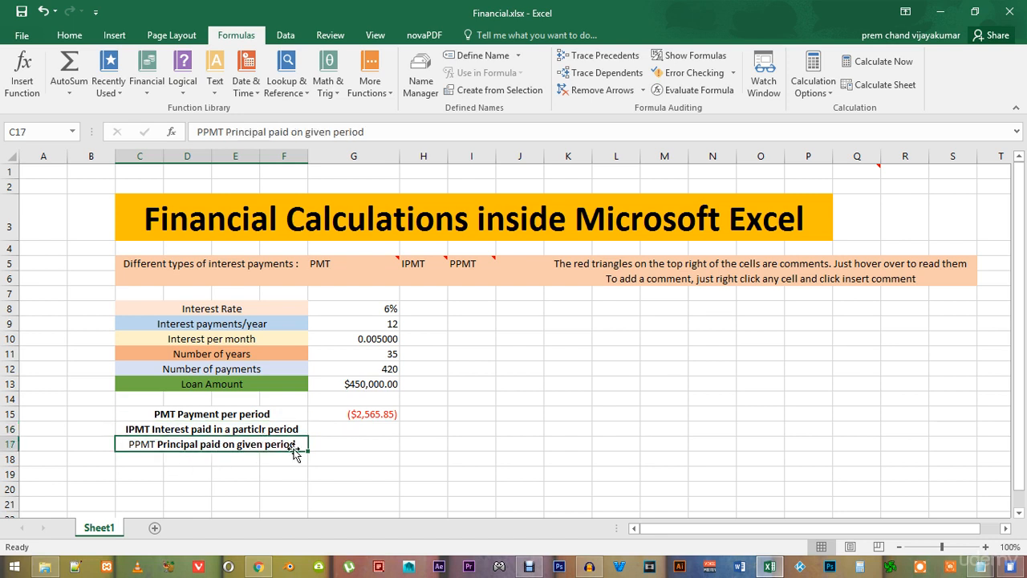
click(279, 432)
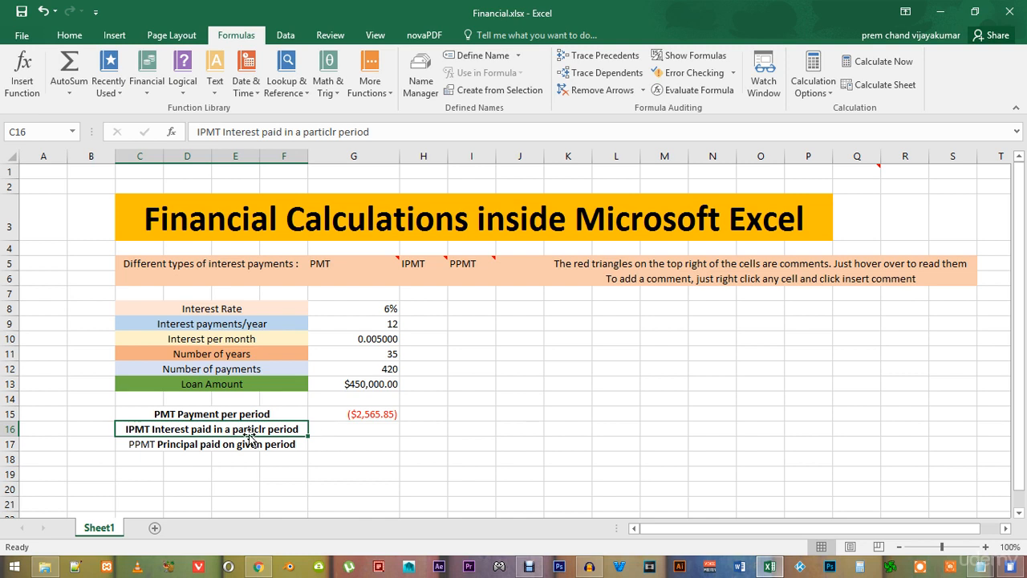
Insert the IPMT function in cell G16, with Rate referencing G10 and Per set to 1
click(353, 429)
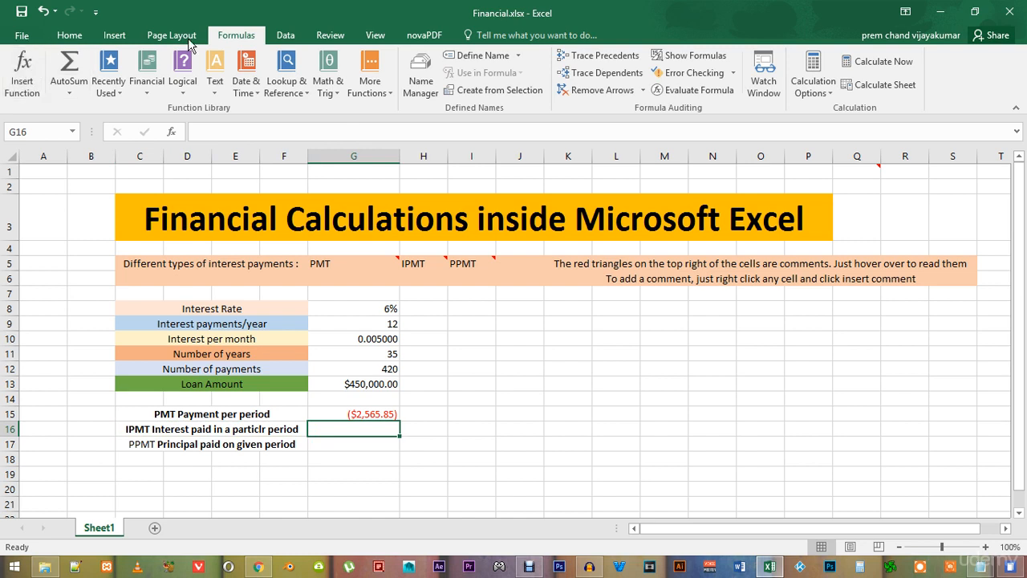
click(16, 69)
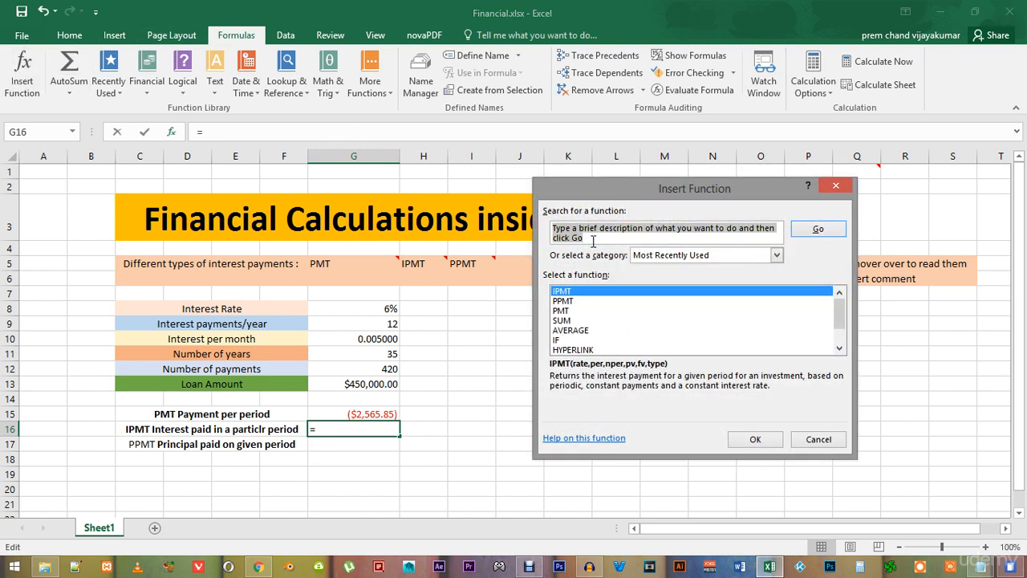
text(ipmt)
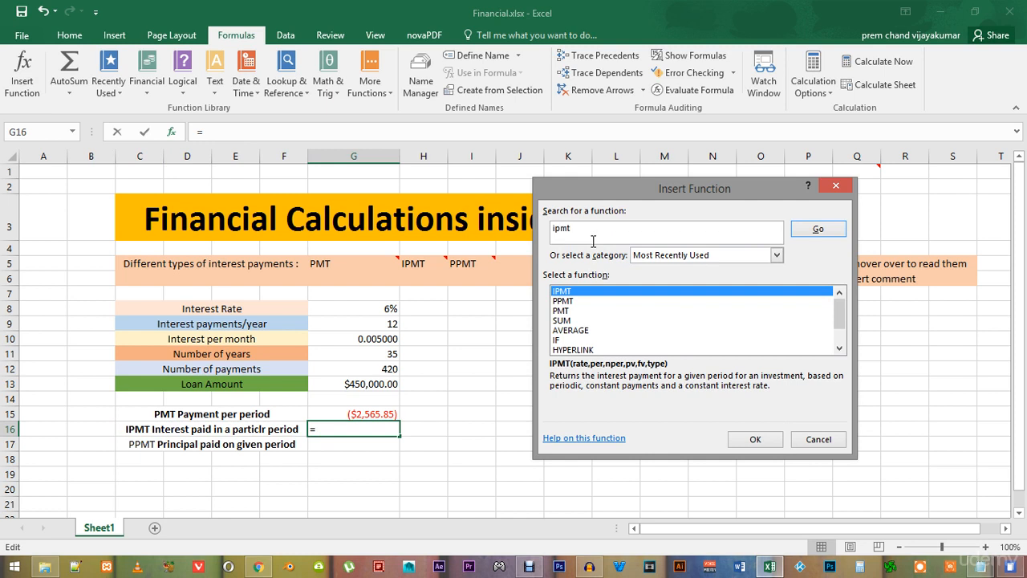
click(818, 231)
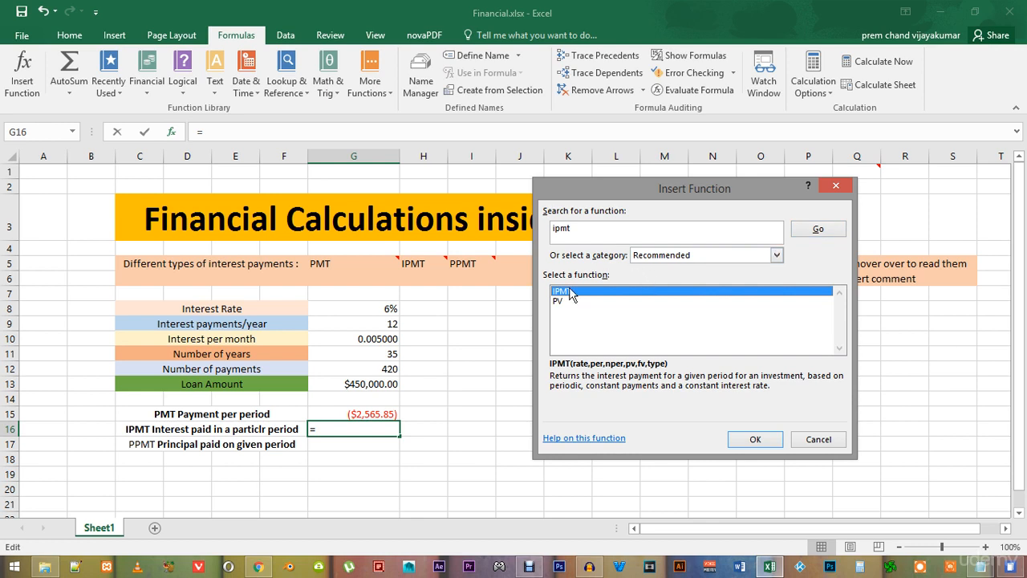
click(754, 443)
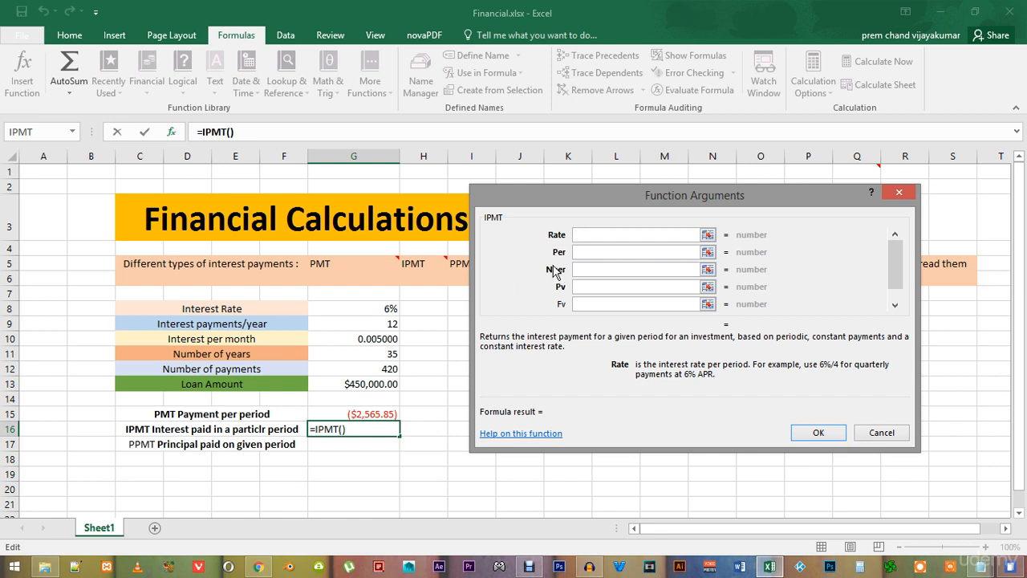
click(381, 339)
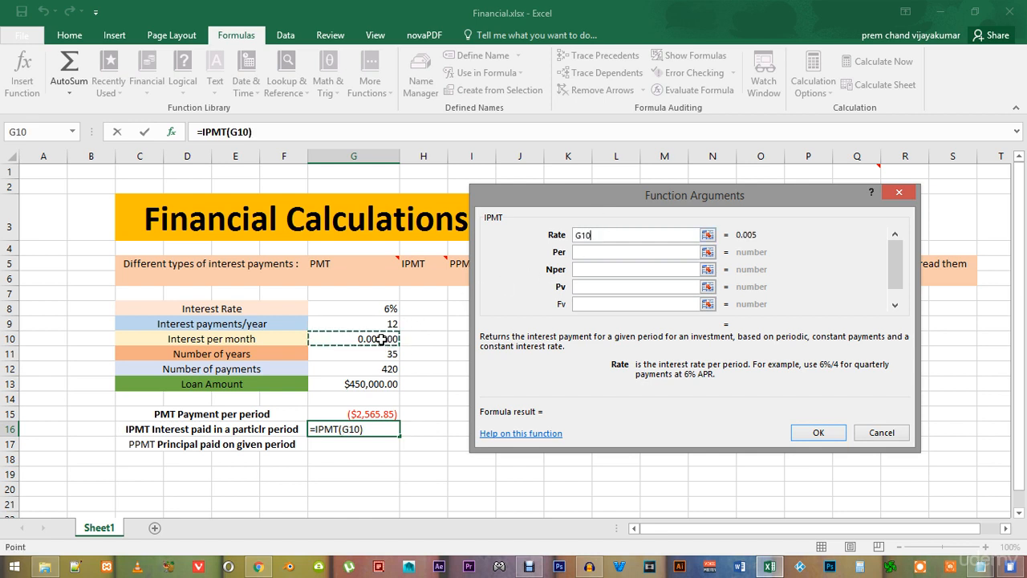
click(592, 252)
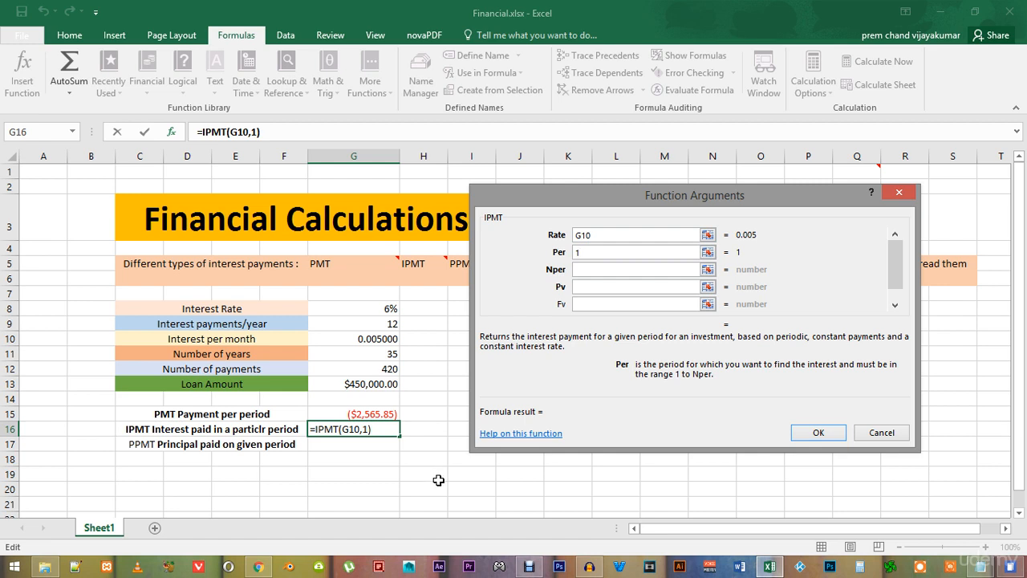
text(+)
click(426, 476)
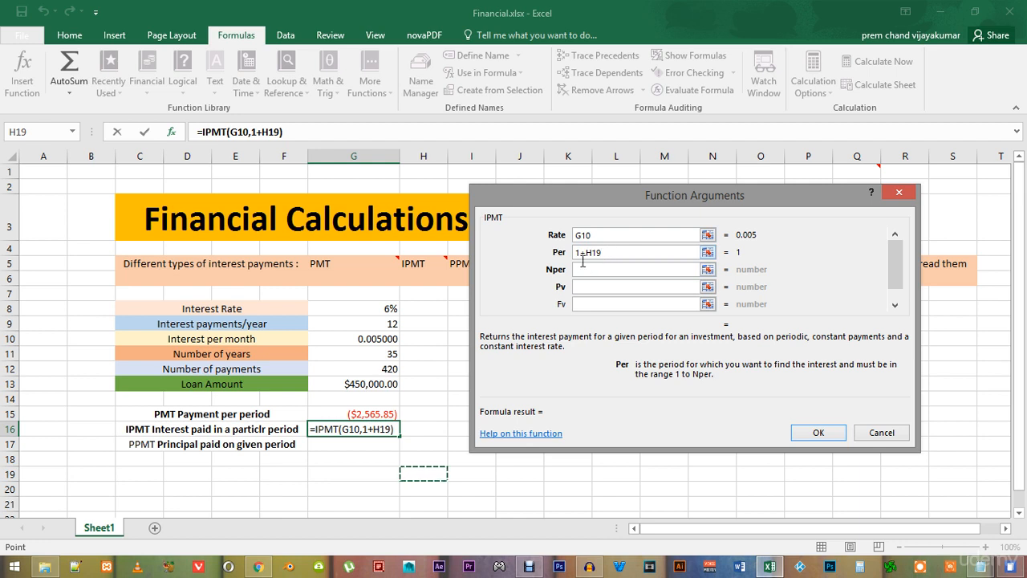
drag(579, 252, 622, 251)
key(BackSpace)
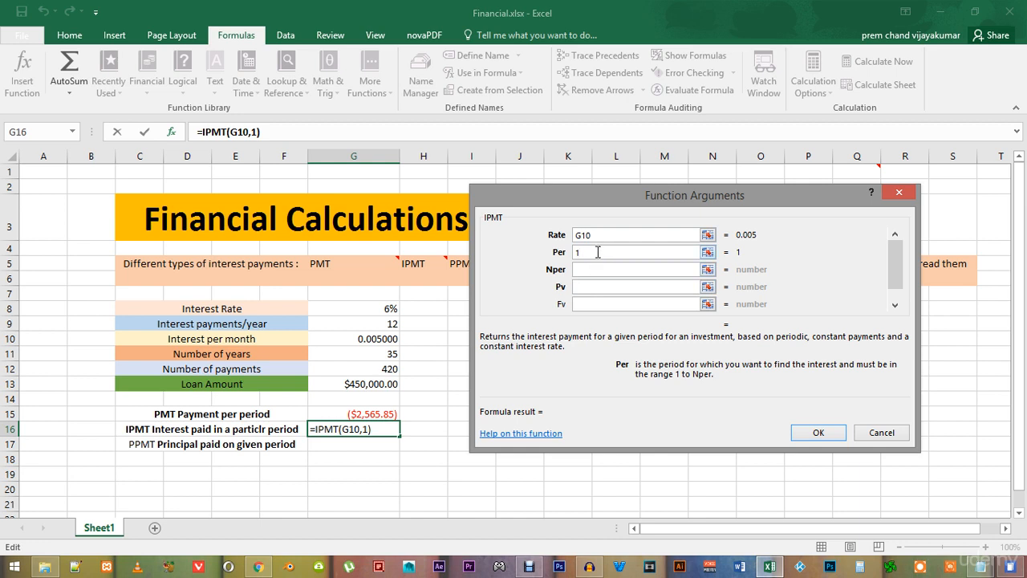
Complete the IPMT formula in G16 with Nper referencing G12 and Pv referencing G13
click(581, 270)
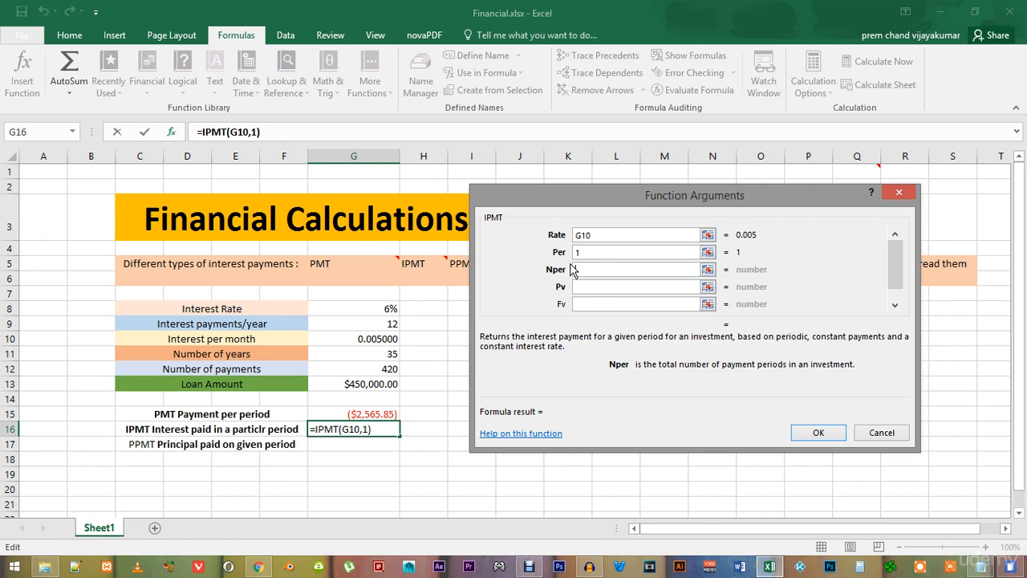
click(375, 369)
key(Tab)
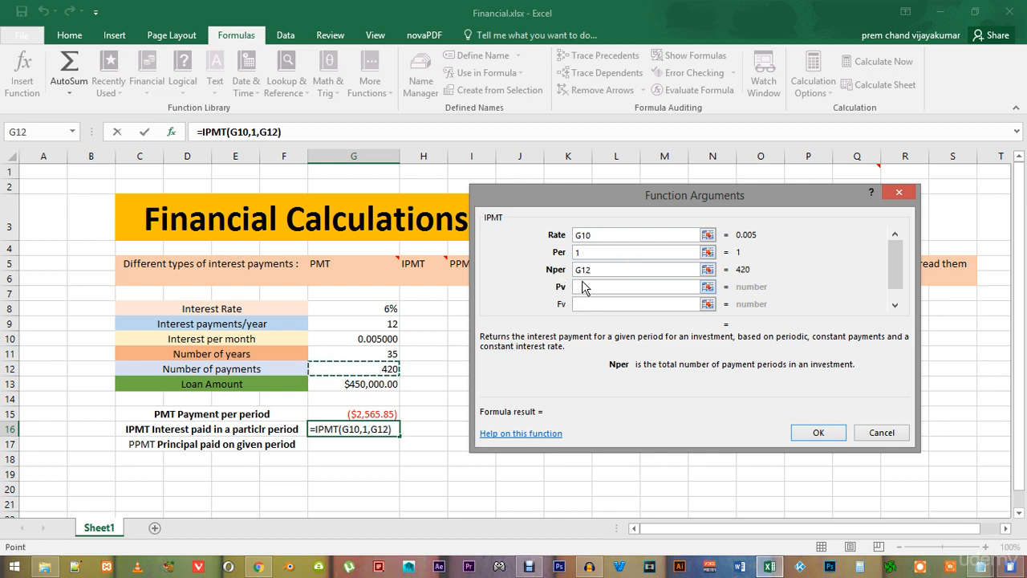
click(585, 285)
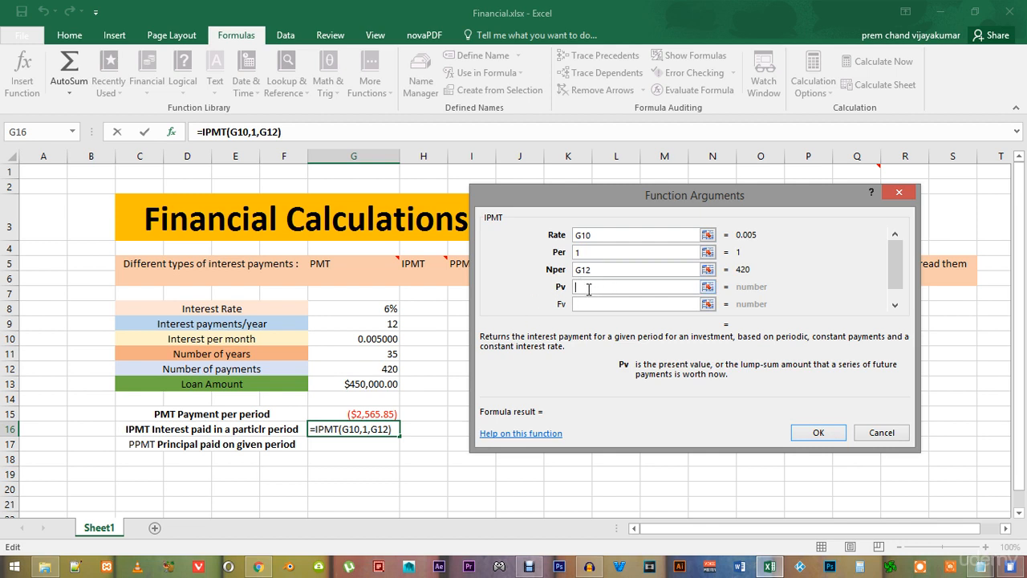
click(377, 385)
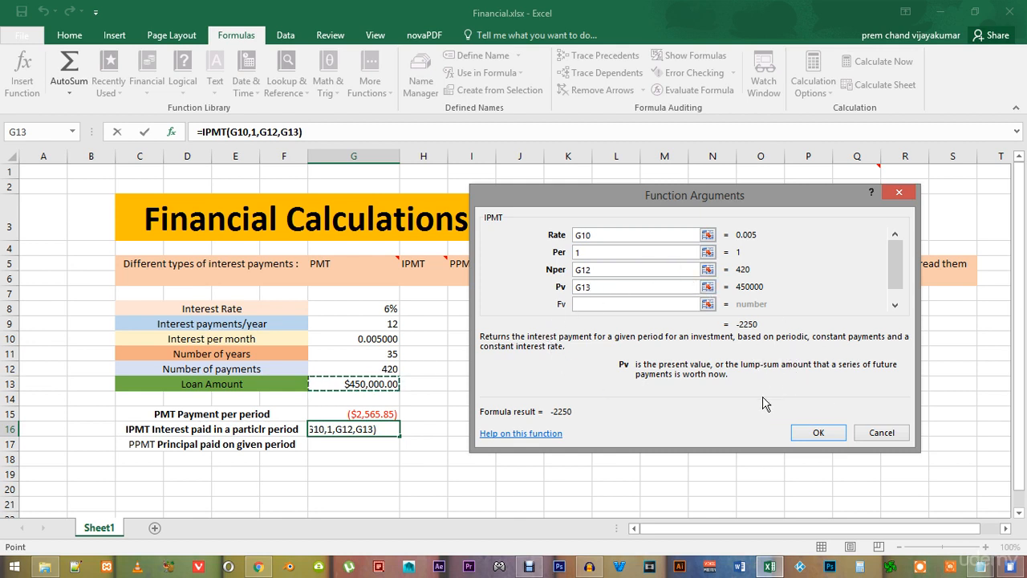
click(815, 432)
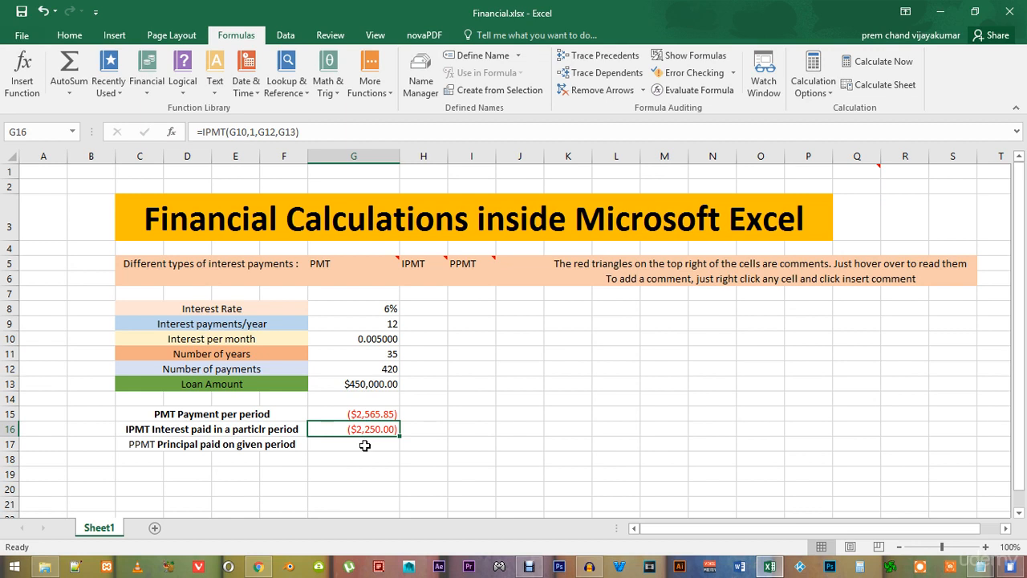
Search for the PPMT function and insert it in cell G17
click(364, 445)
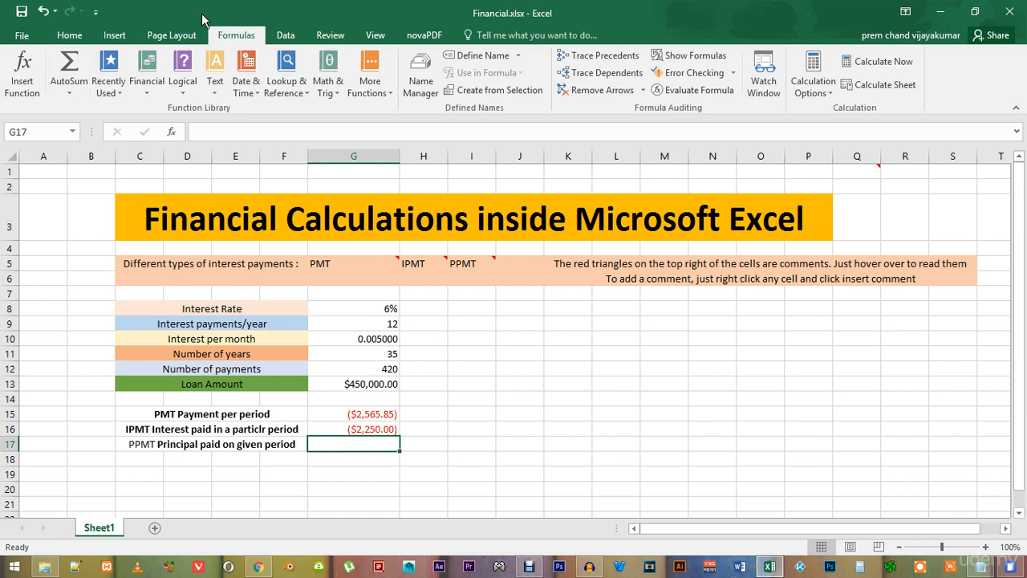
click(22, 75)
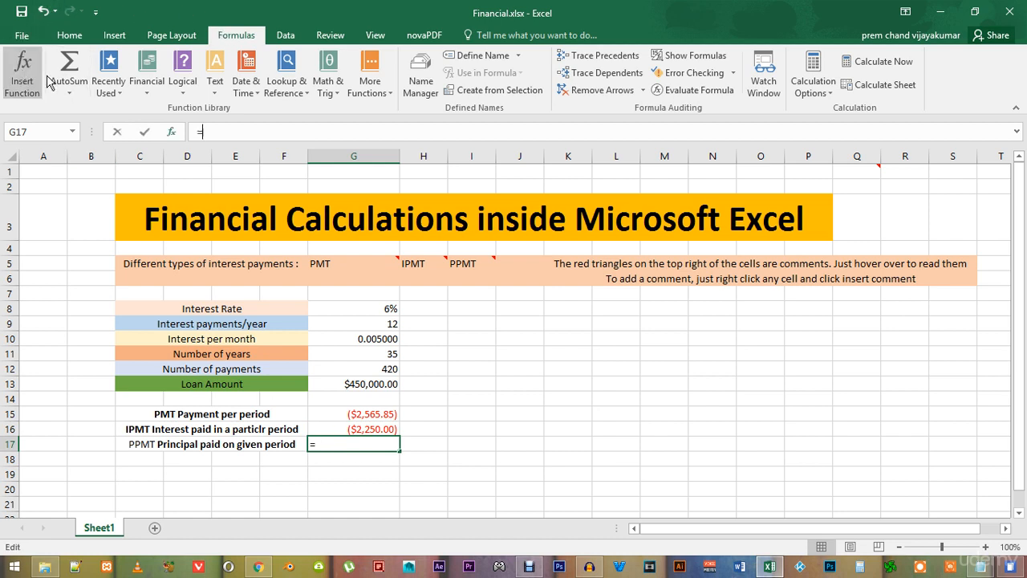
text(ppmt)
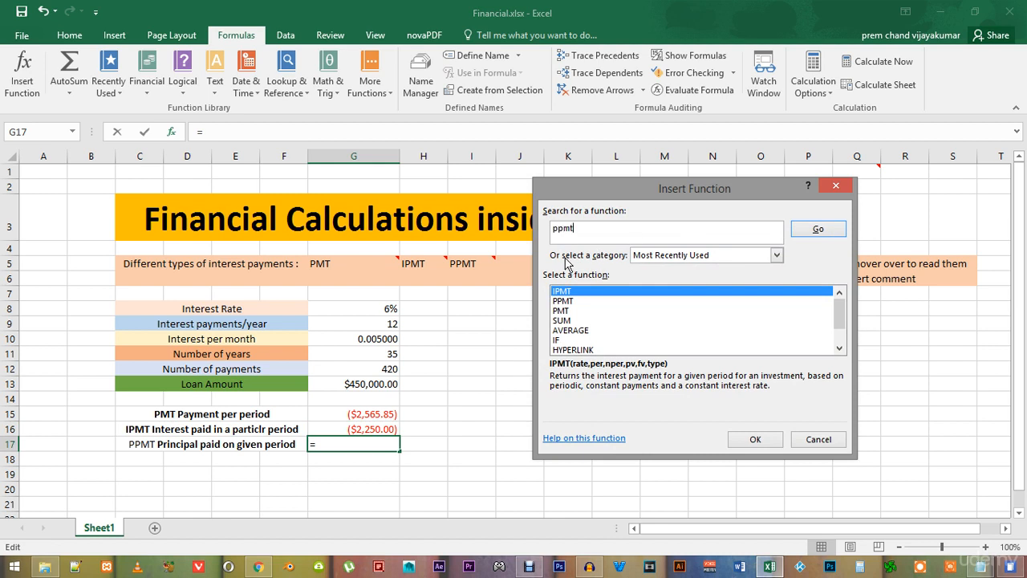
click(821, 231)
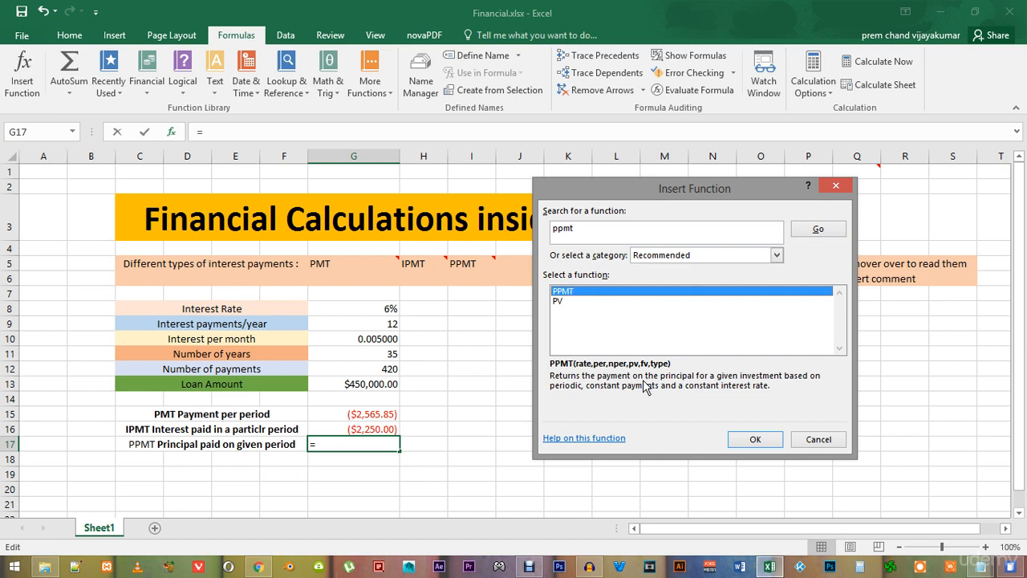
click(755, 442)
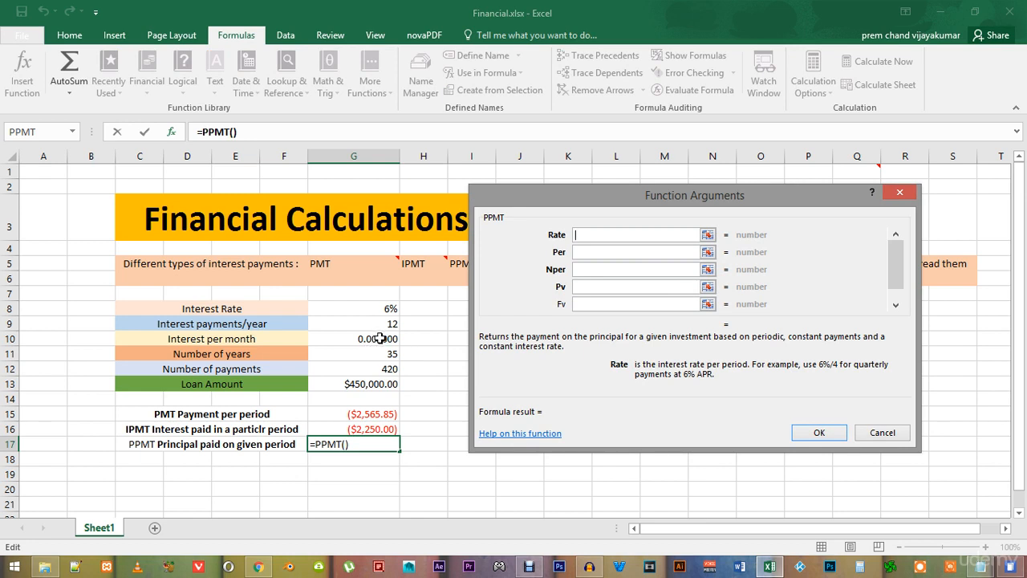
Set the PPMT function's Rate to cell G10 and its Per argument to 250
click(380, 338)
click(582, 251)
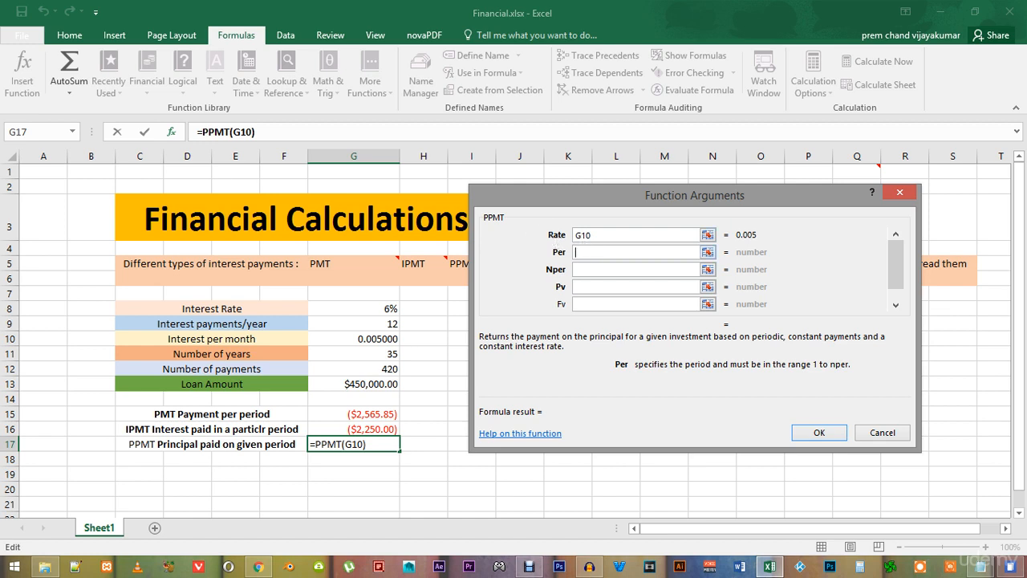
text(250)
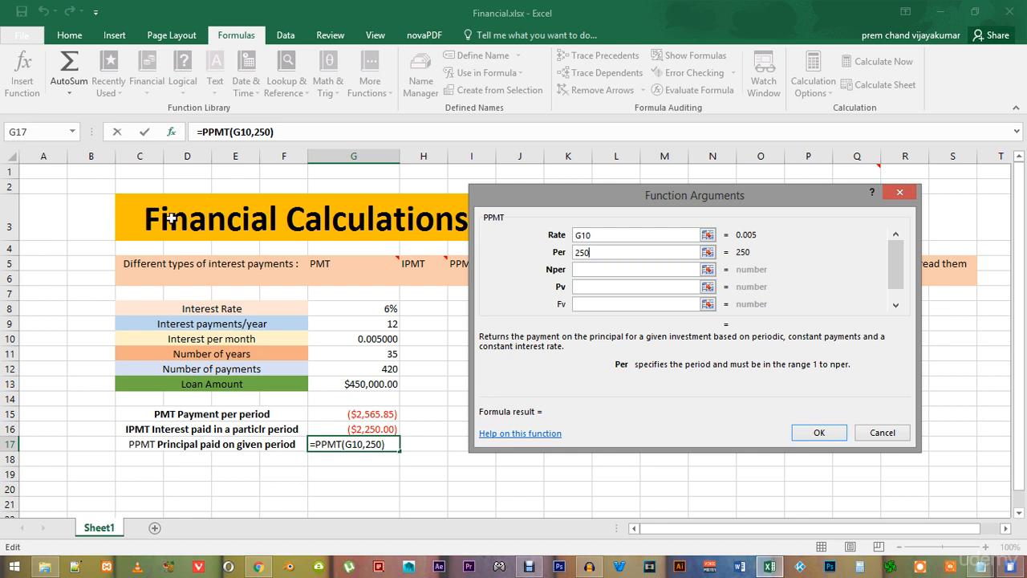
Complete the PPMT formula in G17 with Nper referencing G12 and Pv referencing G13
click(580, 271)
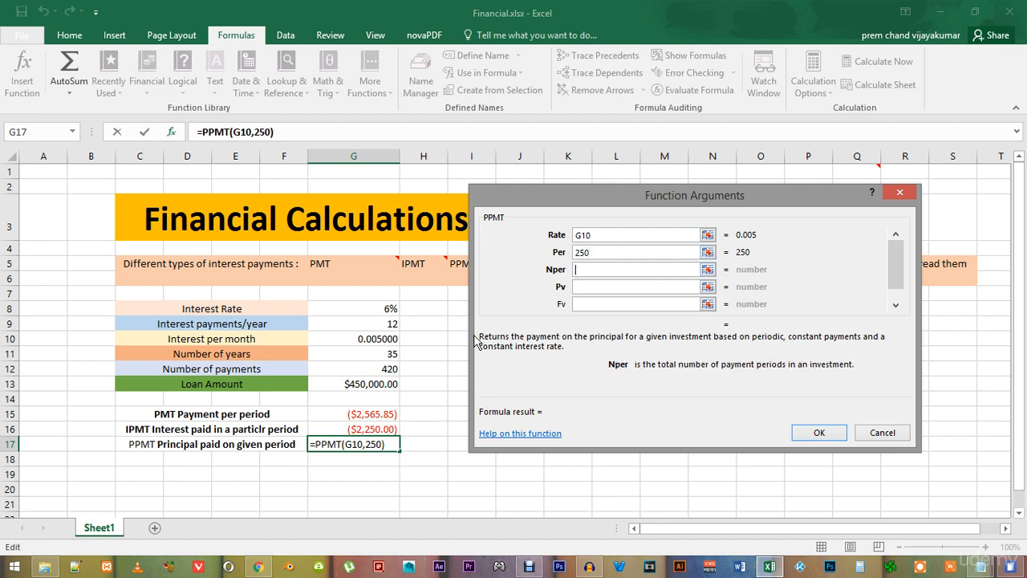
click(390, 370)
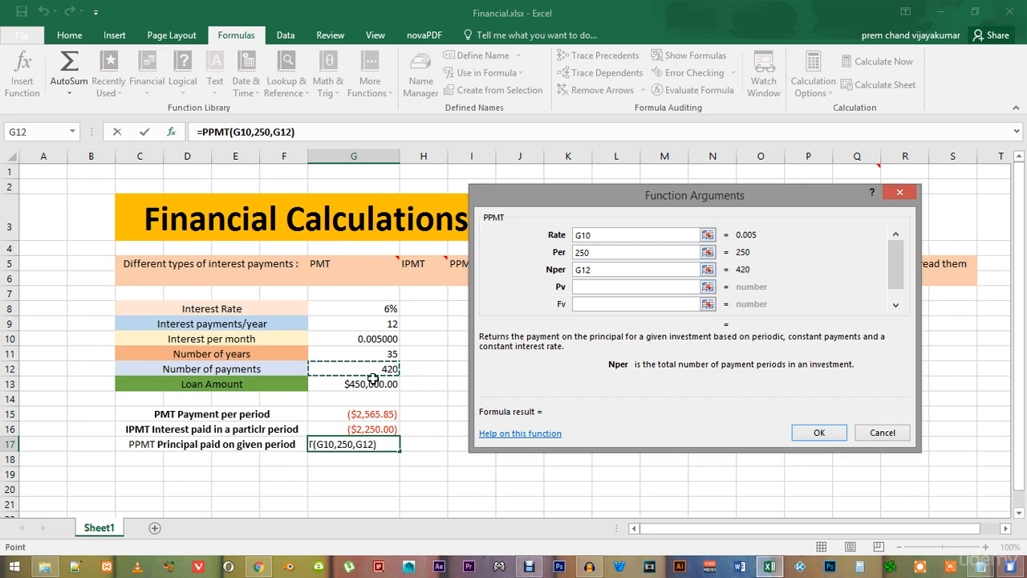
click(585, 287)
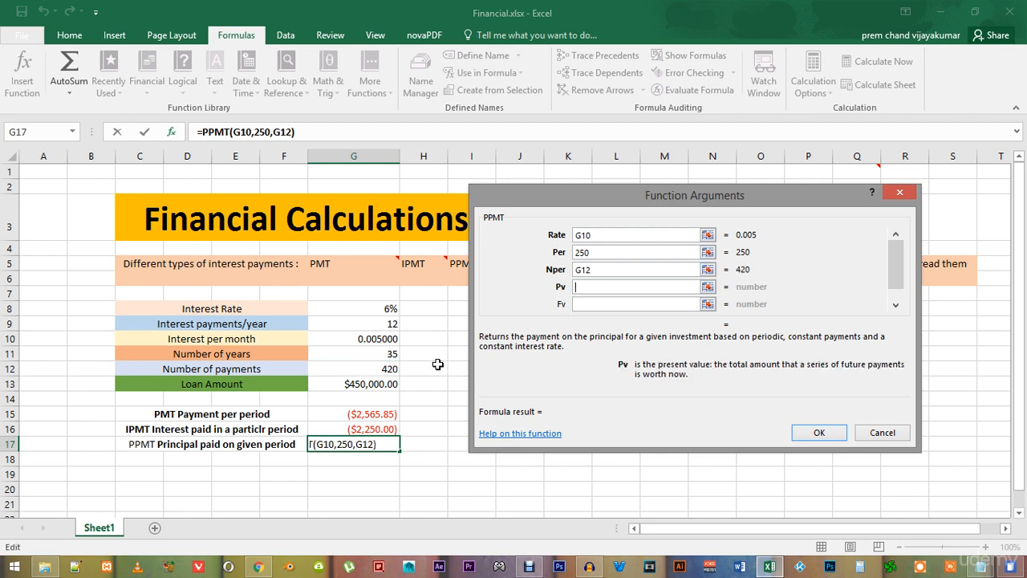
click(375, 385)
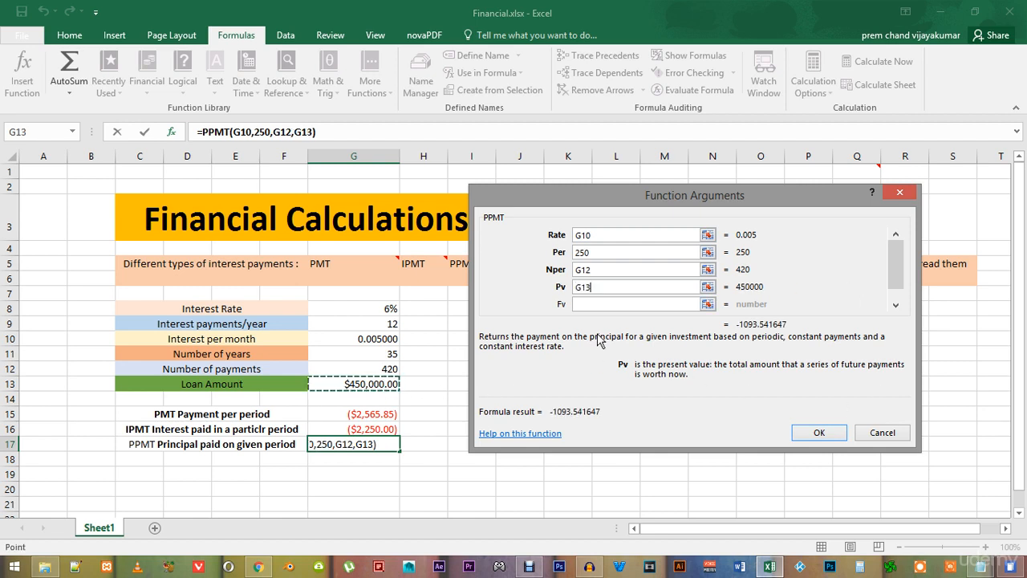
click(819, 434)
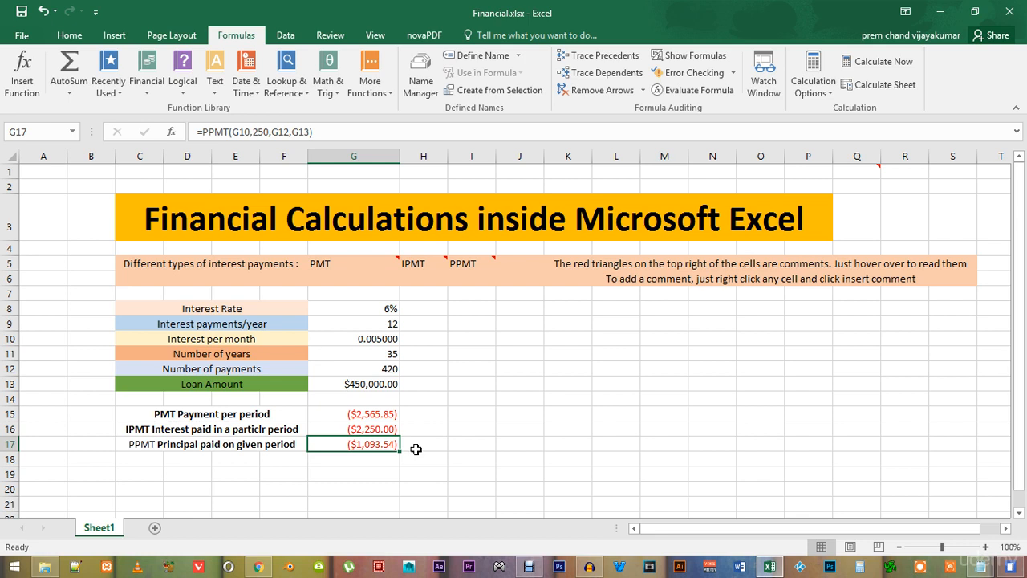
Change the period argument of the IPMT formula in cell G16 to 37 and reselect the cell
click(379, 430)
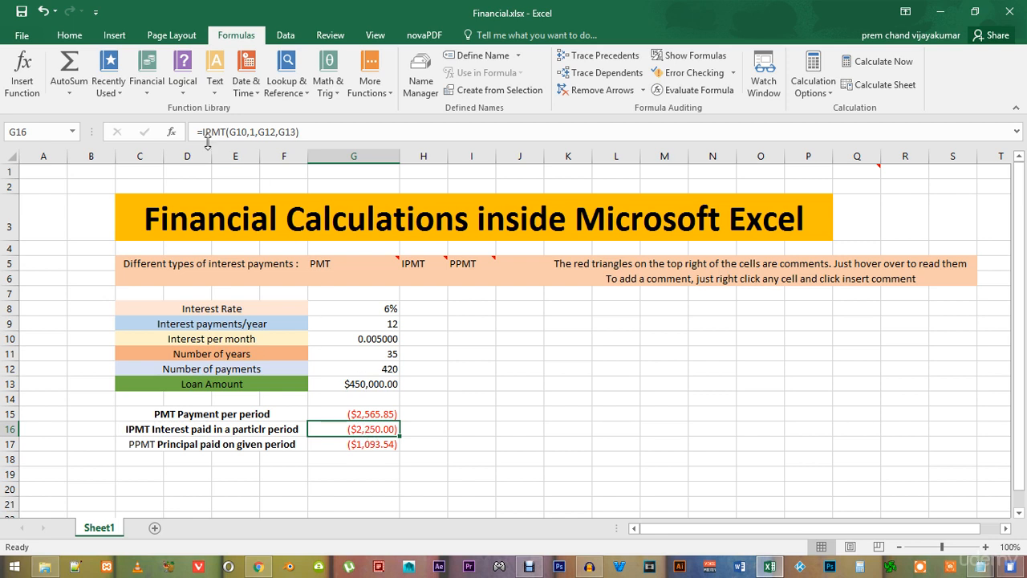
click(257, 132)
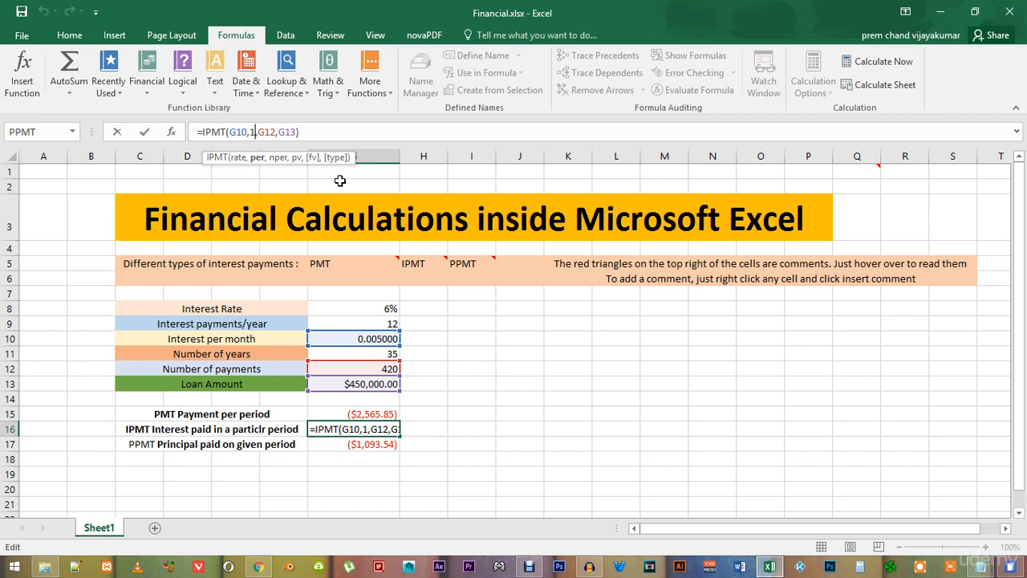
key(BackSpace)
text(37)
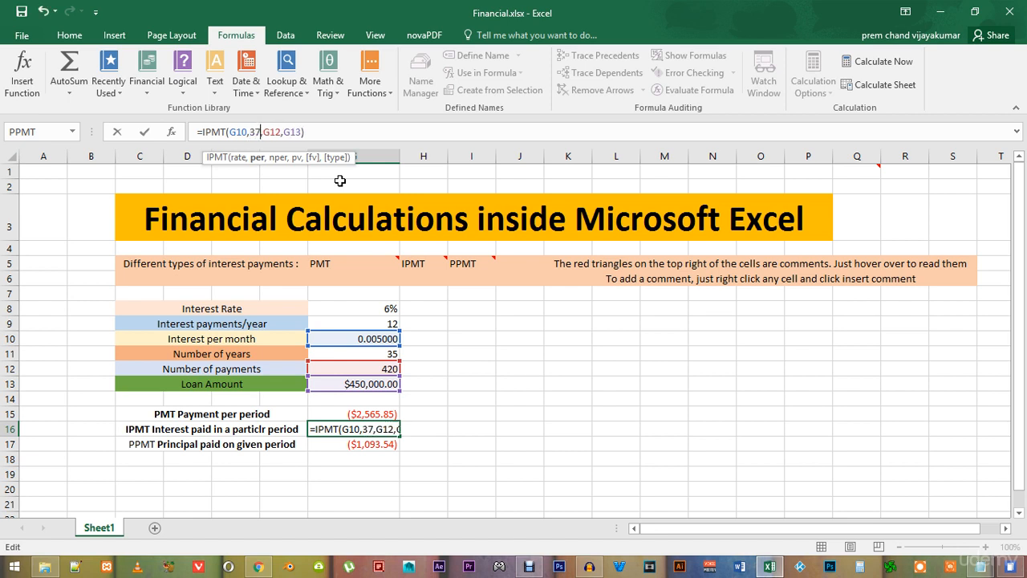
click(314, 139)
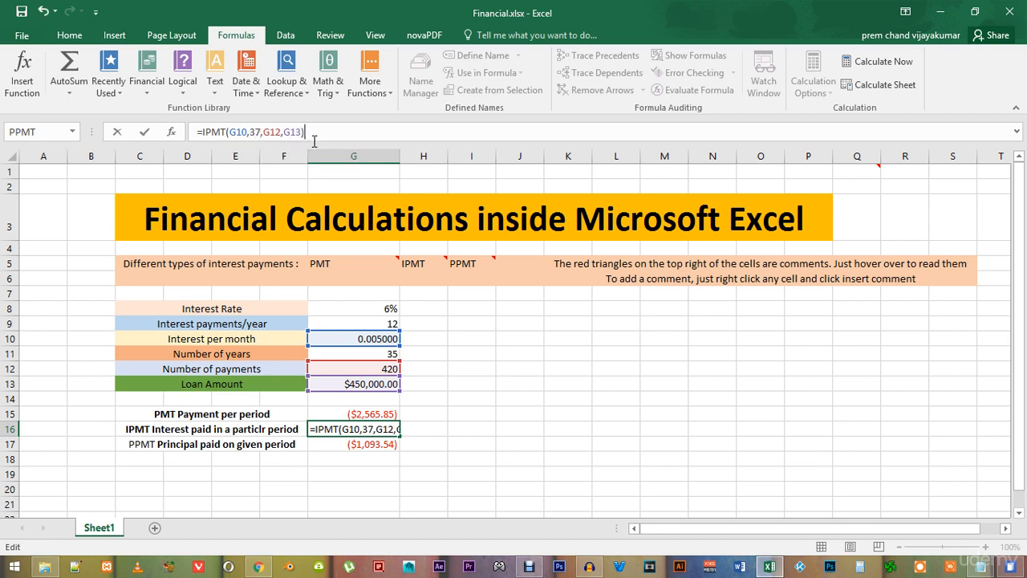
key(Return)
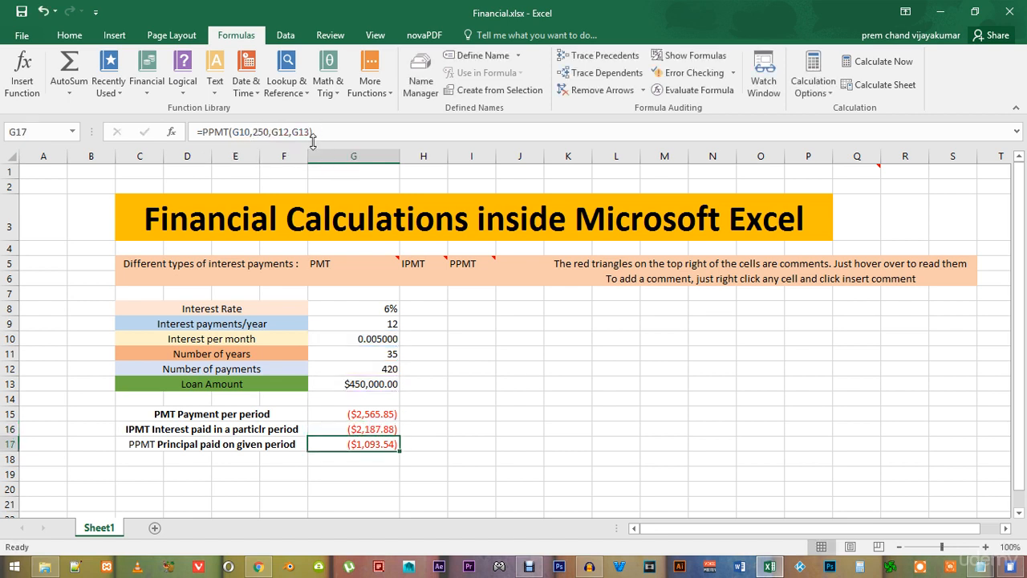
click(371, 433)
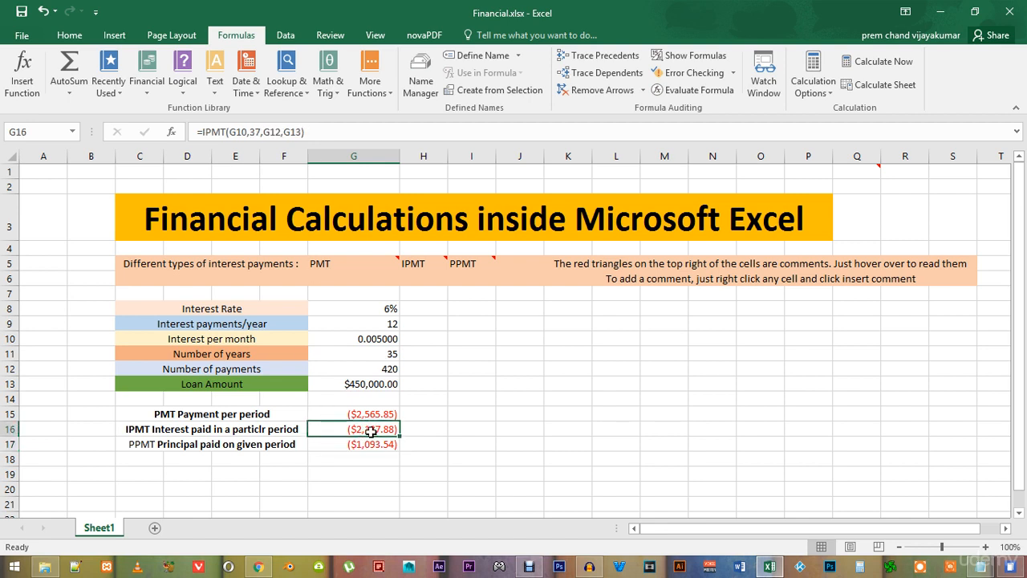